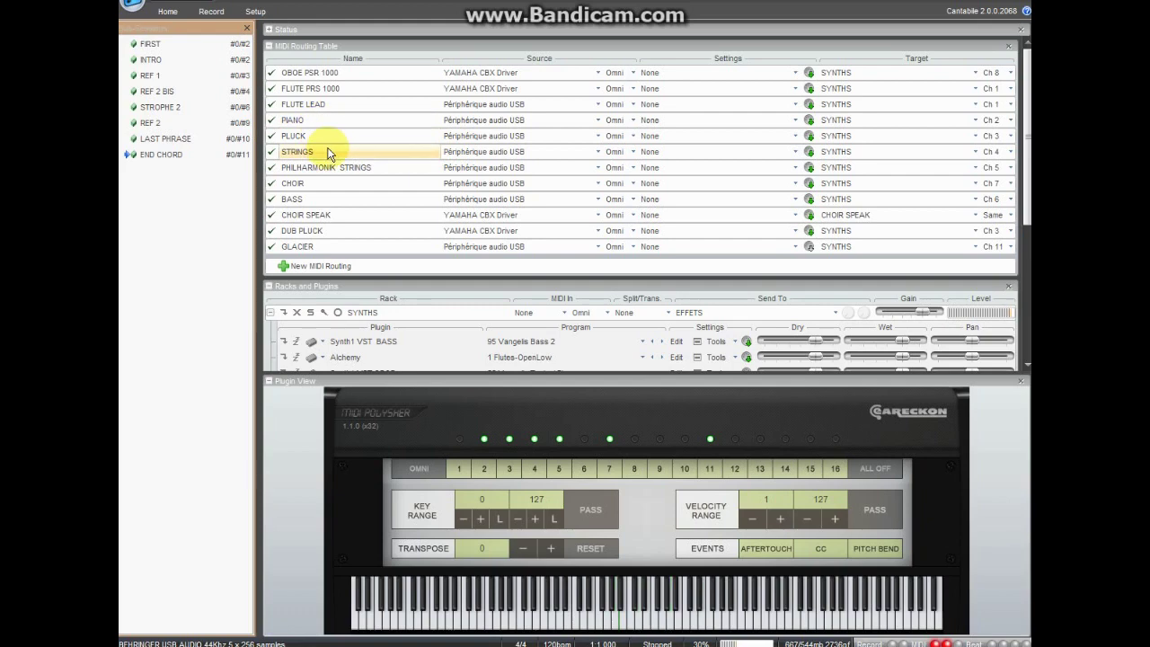
Inspect the Synth1 VST BASS plugin in the SYNTHS rack and view its program list, leaving the program as it is
scroll(375, 301, "down", 4)
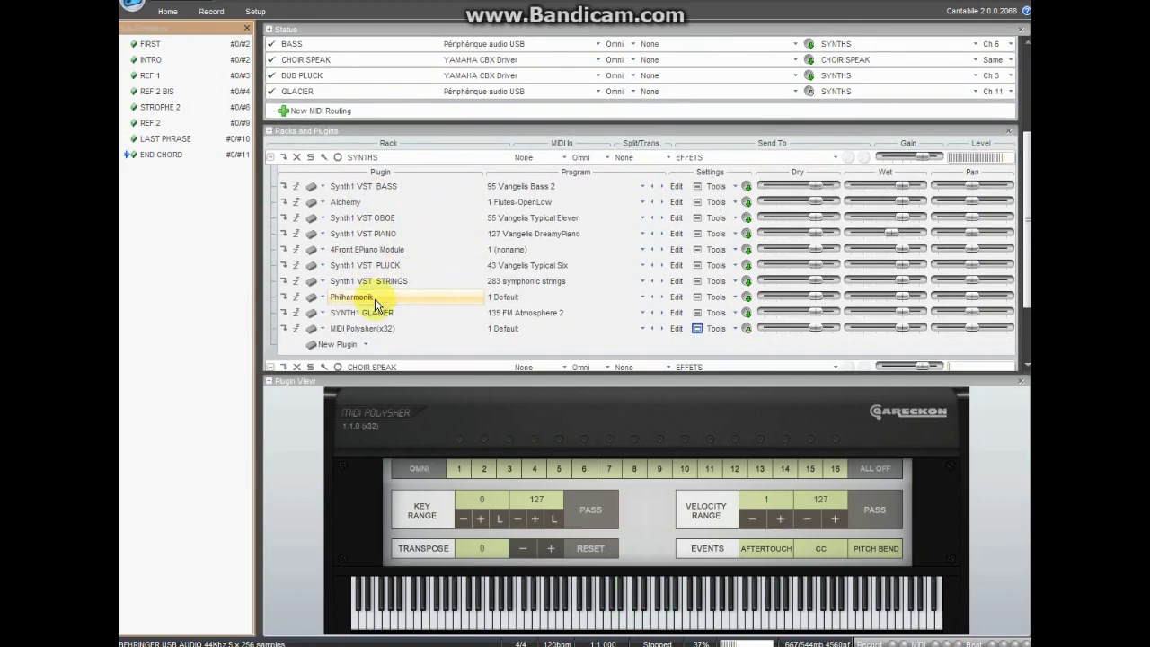
double_click(411, 188)
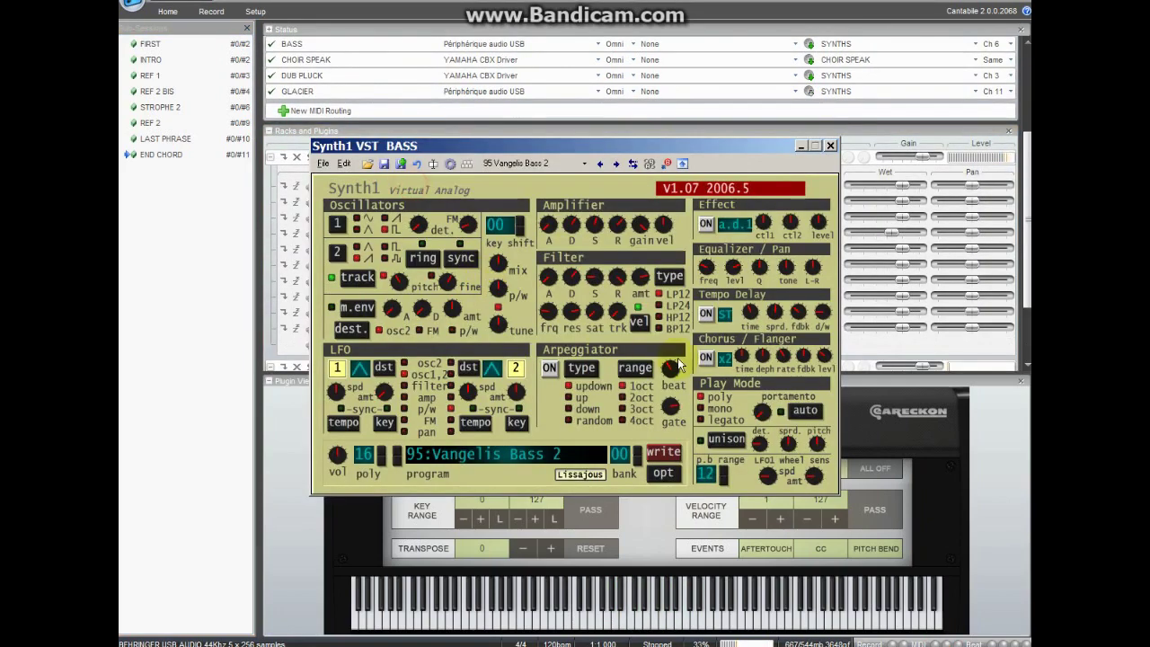
left_click(505, 163)
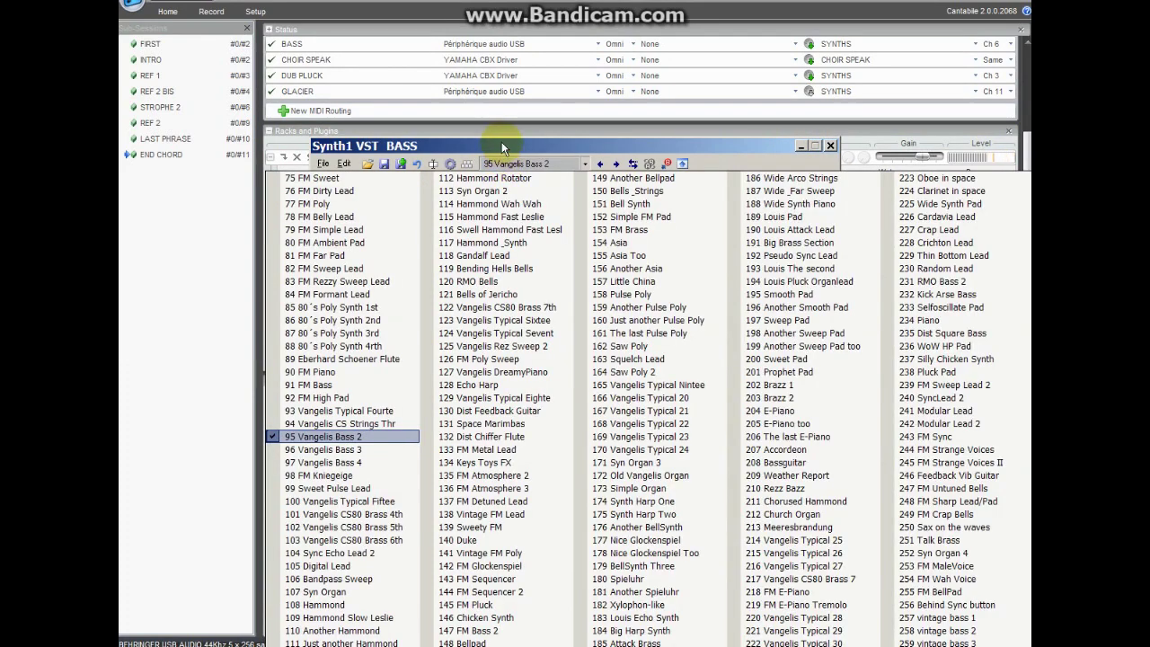
left_click(501, 147)
left_click(830, 146)
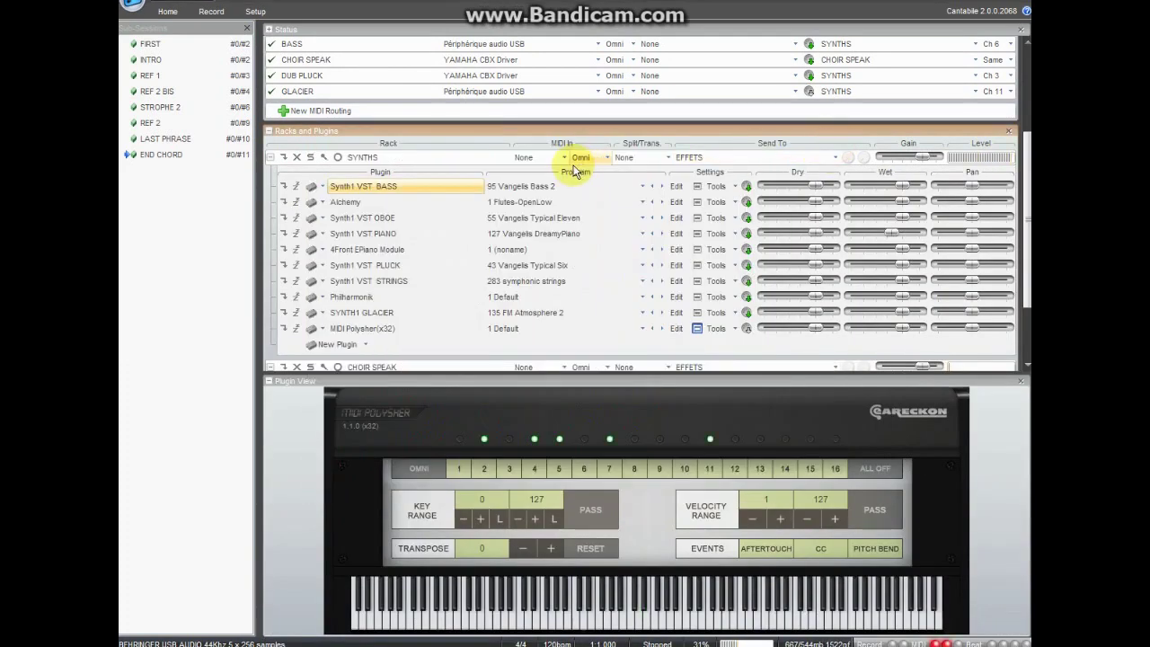
Inspect the Alchemy plugin in the SYNTHS rack and view its list of sound categories without choosing one
double_click(388, 205)
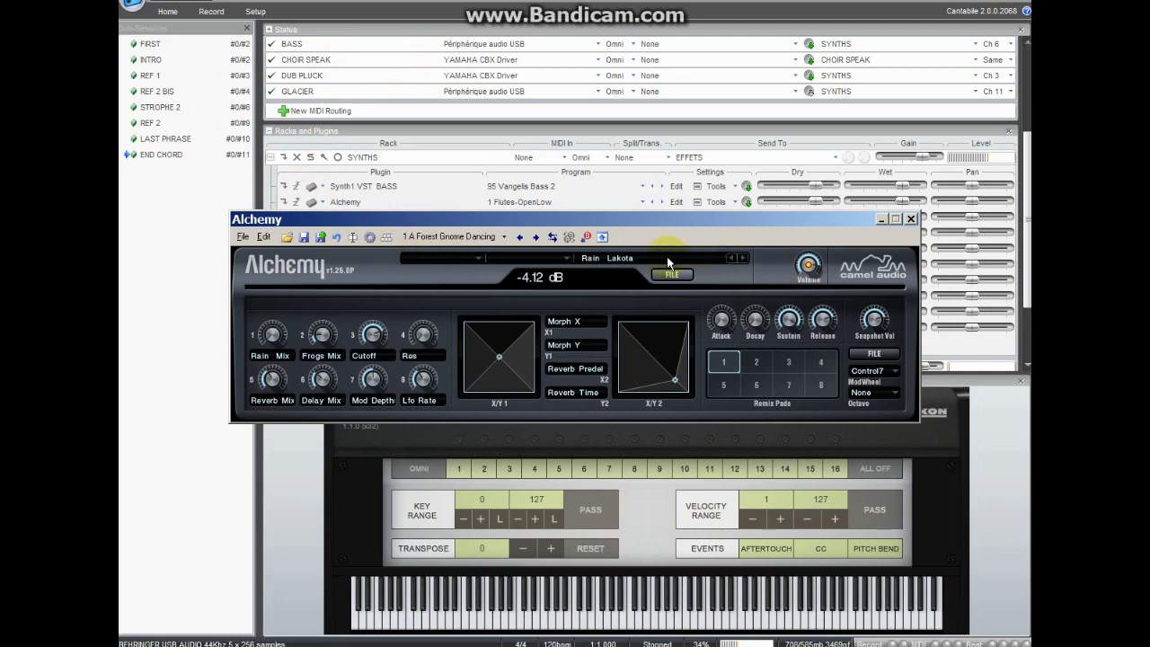
left_click(550, 260)
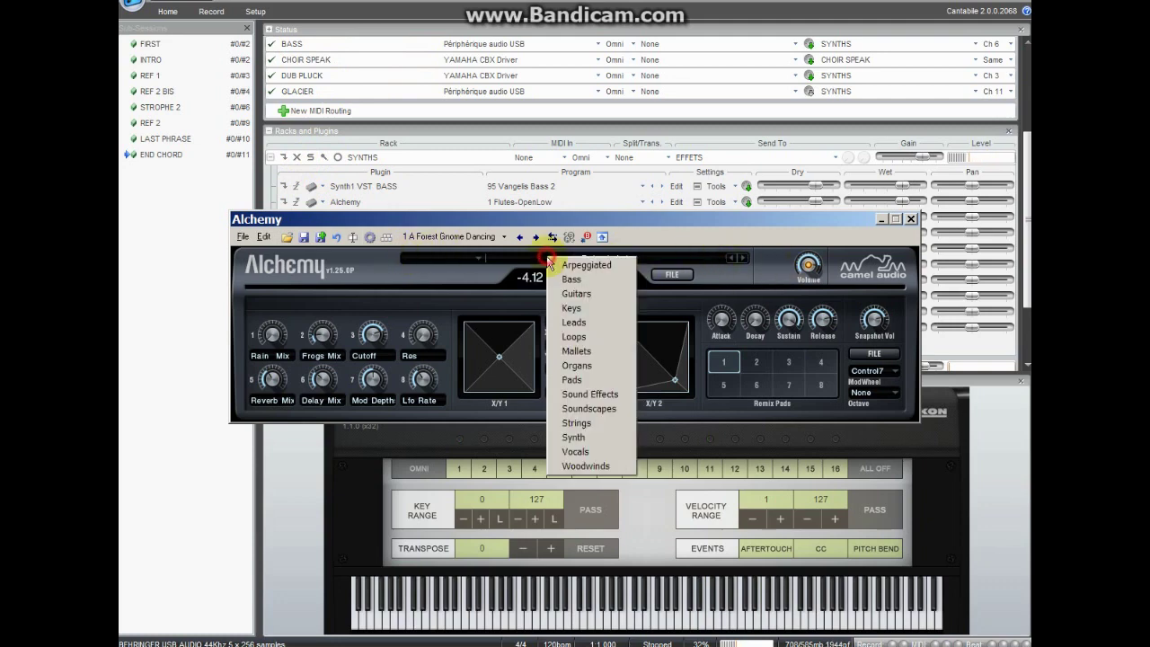
left_click(691, 216)
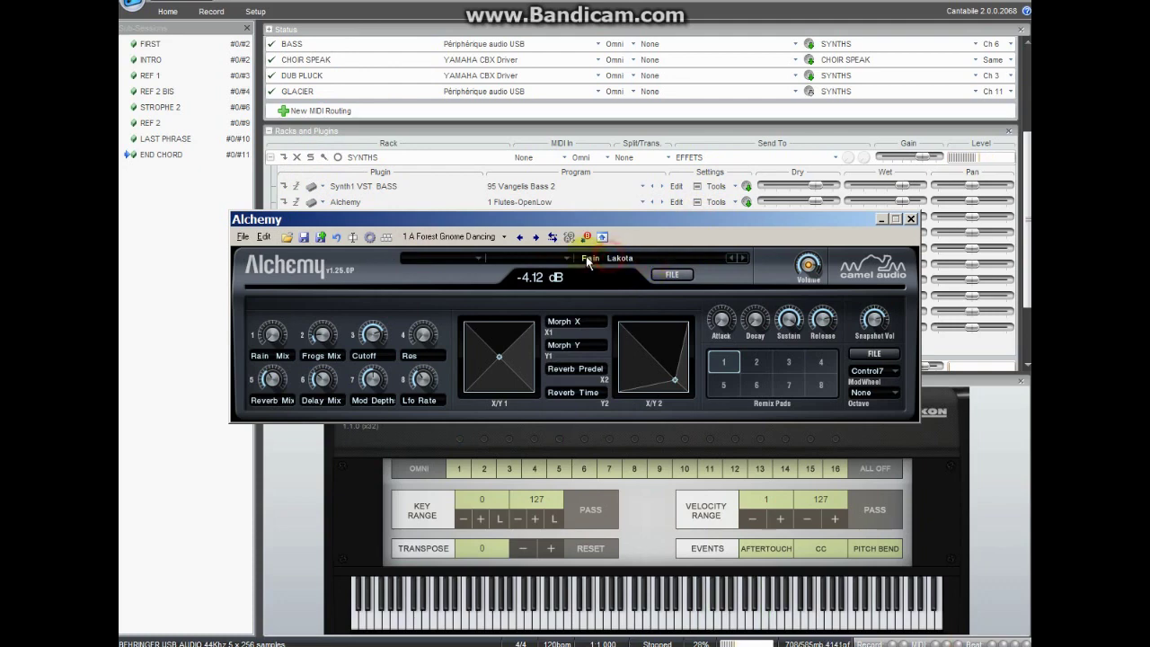
left_click(914, 219)
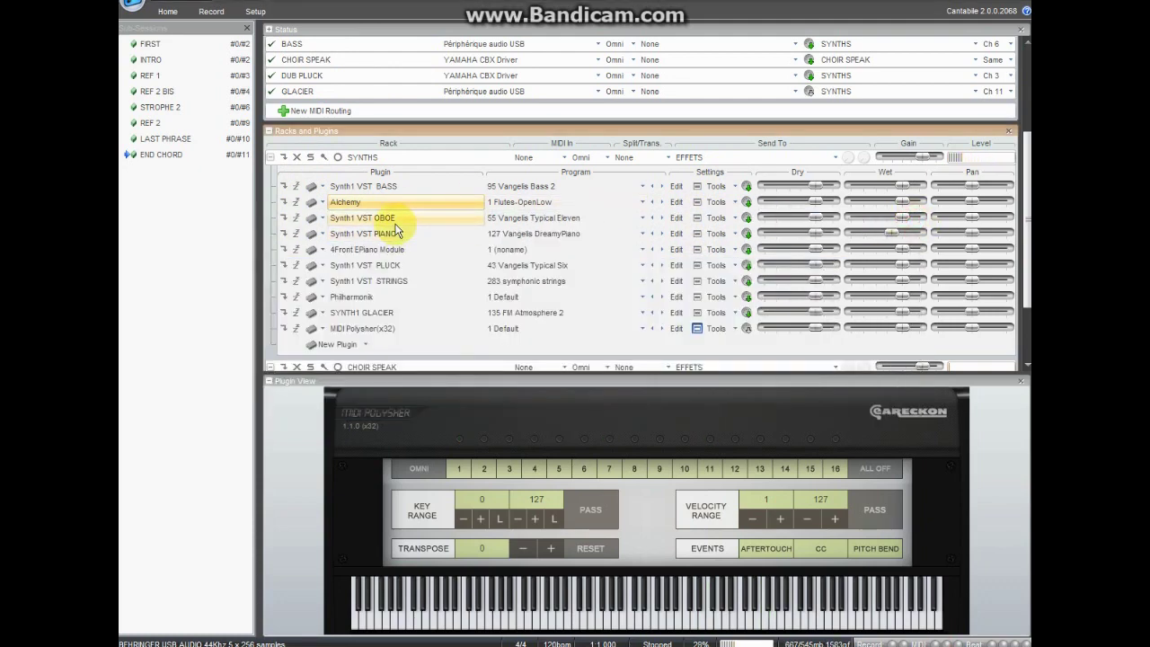
Inspect the Synth1 VST OBOE plugin and view its built-in program bank without selecting another sound
double_click(392, 220)
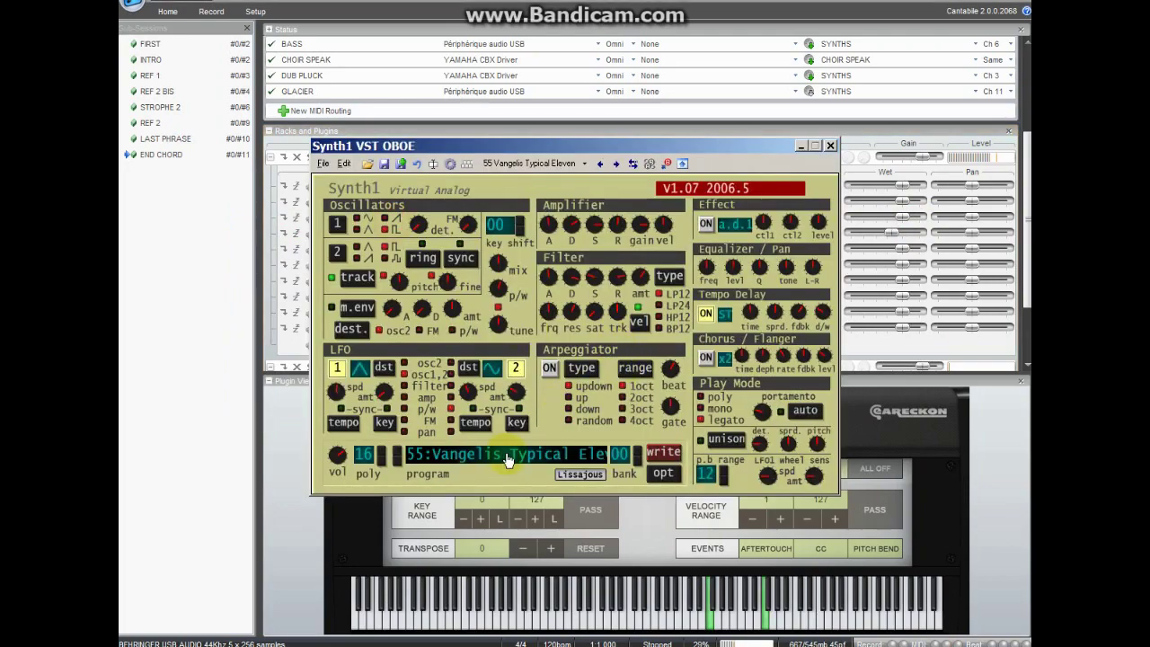
left_click(510, 460)
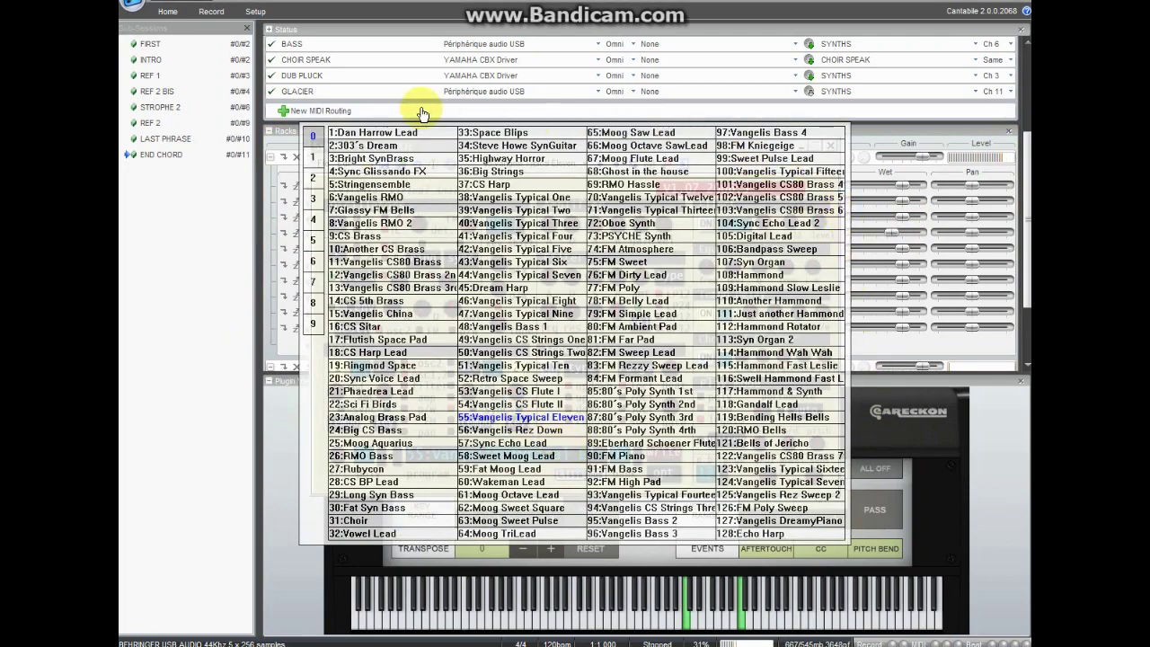
left_click(167, 339)
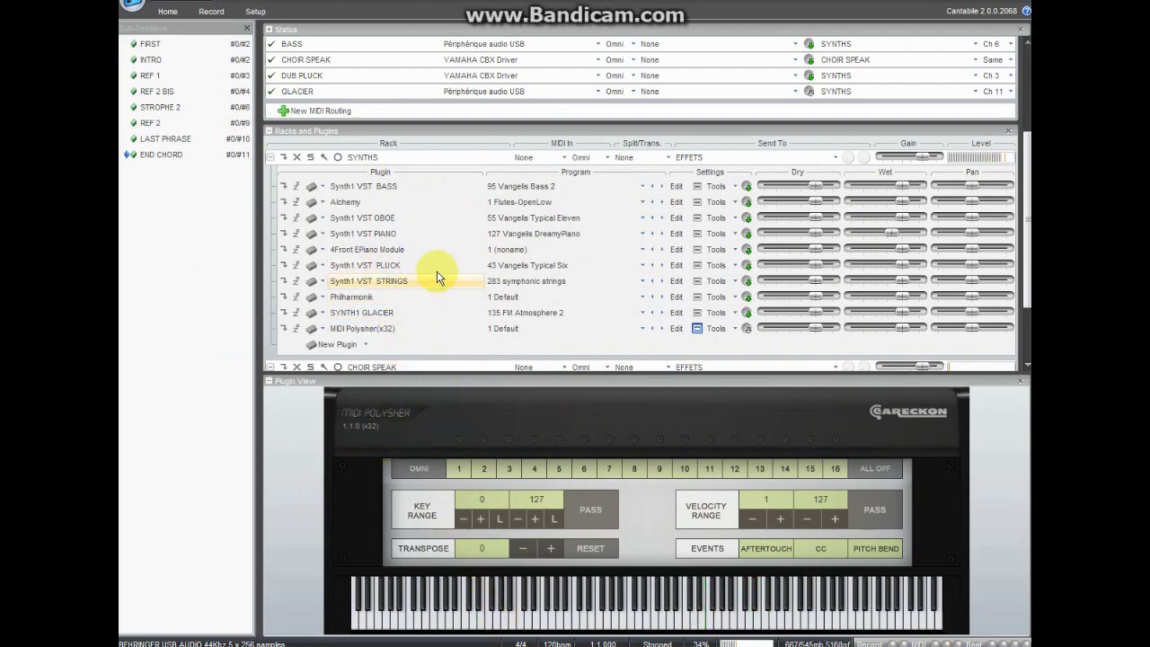
Show the editors of the Synth1 VST PIANO and 4Front EPiano Module plugins, closing each one after viewing
double_click(385, 236)
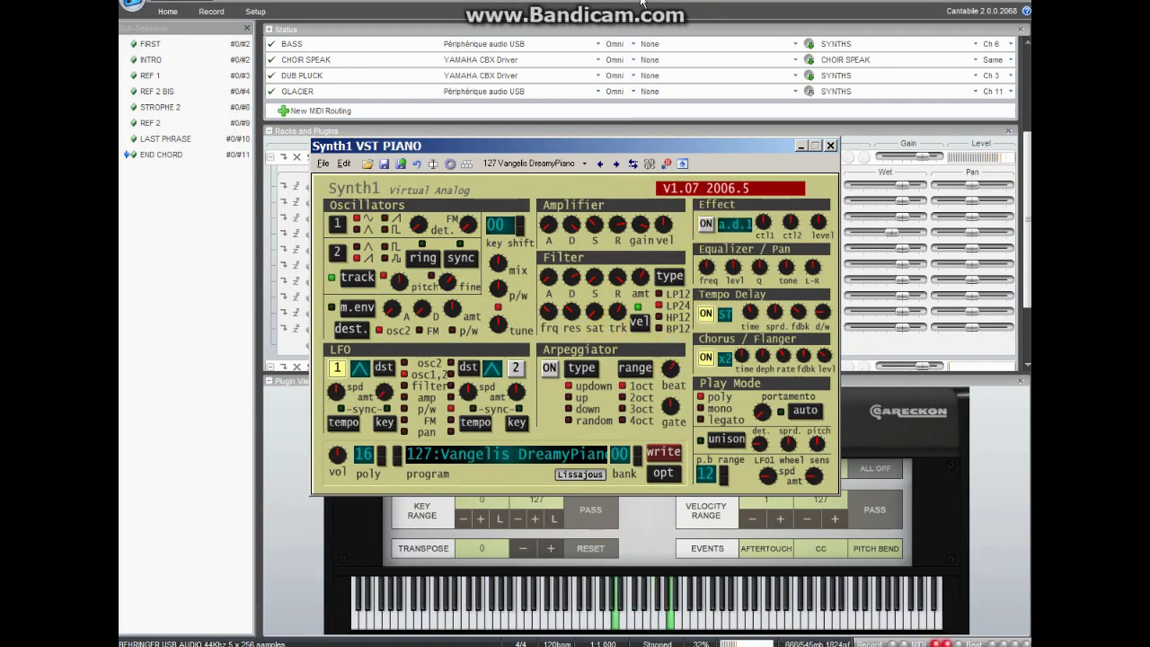
key("Escape")
double_click(393, 250)
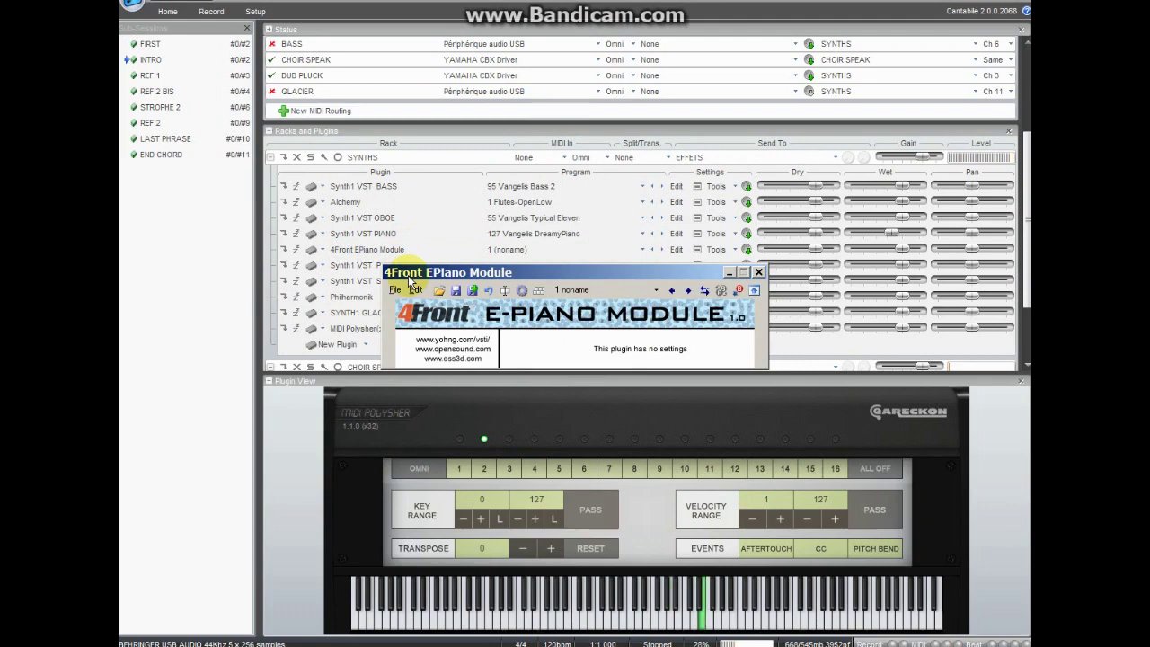
left_click(759, 273)
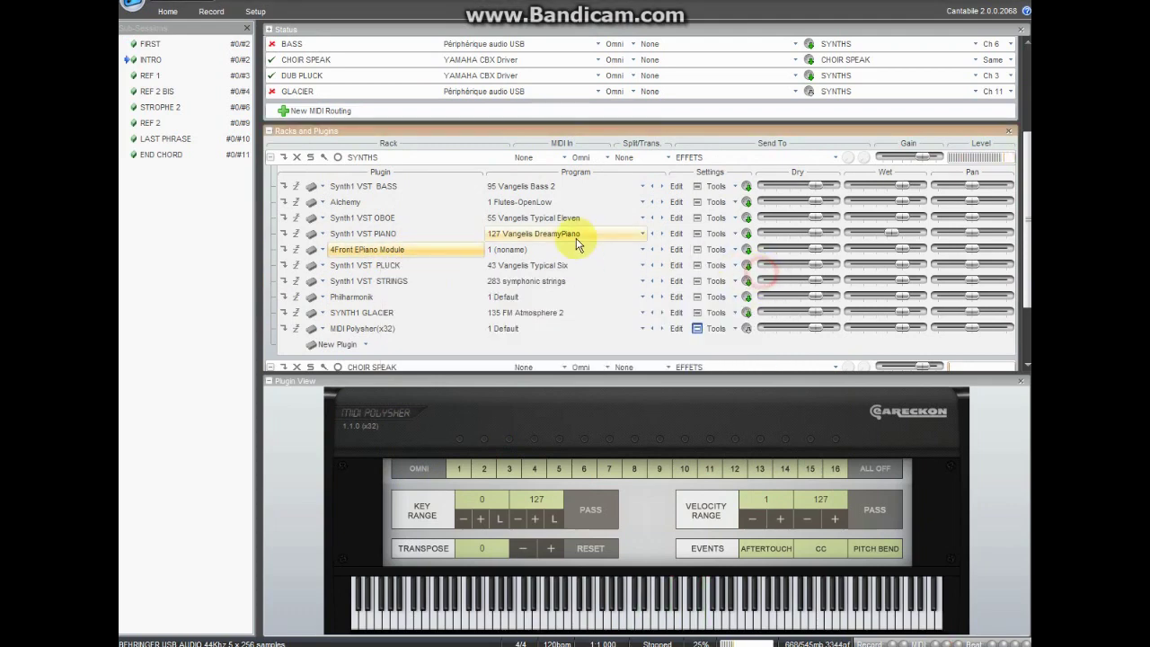
Show the Synth1 VST PLUCK plugin's editor to view its sound settings, and close it
left_click(400, 272)
left_click(400, 273)
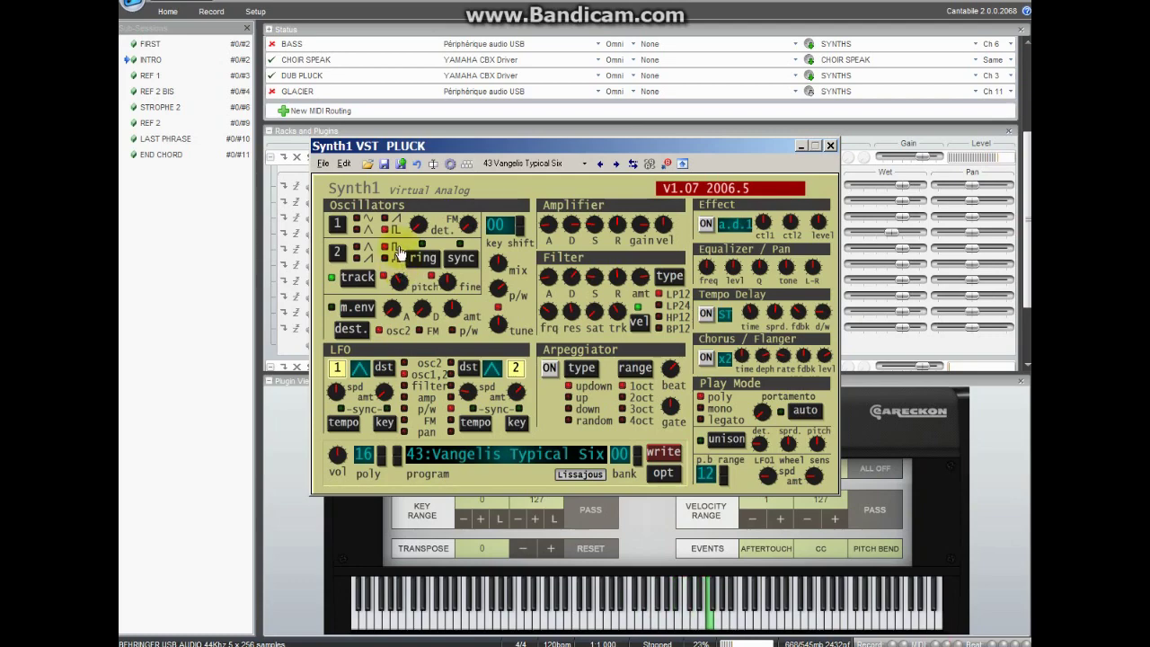
left_click(832, 146)
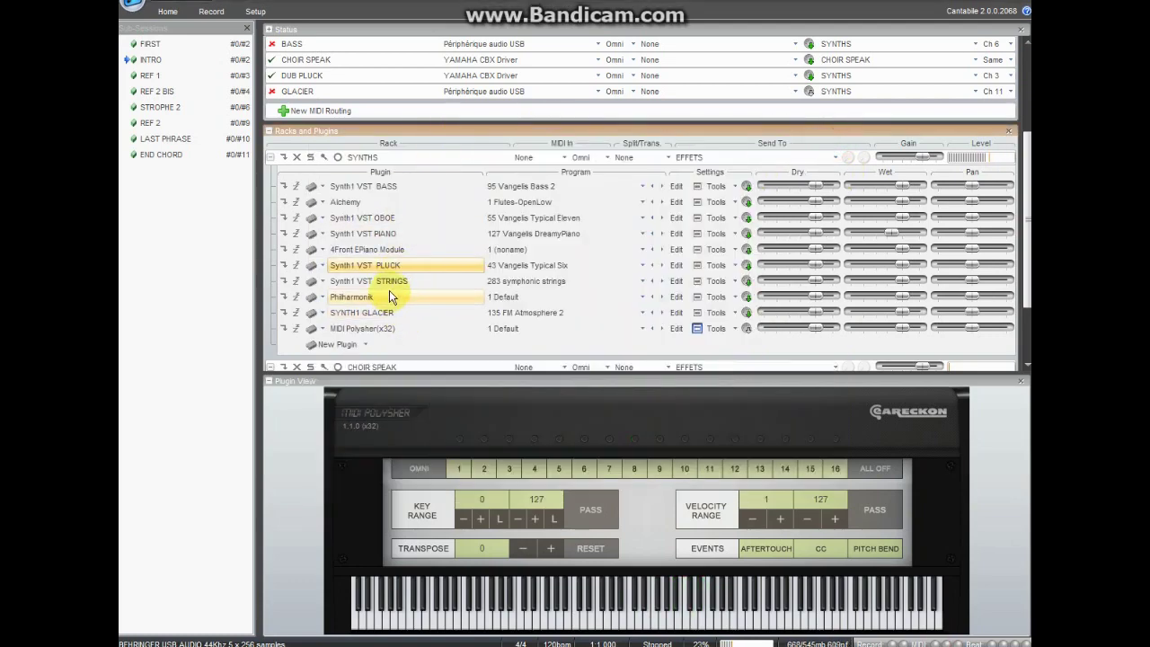
View the Synth1 VST STRINGS editor and the SYNTHS rack's Philharmonik instrument parts, closing each window
double_click(395, 283)
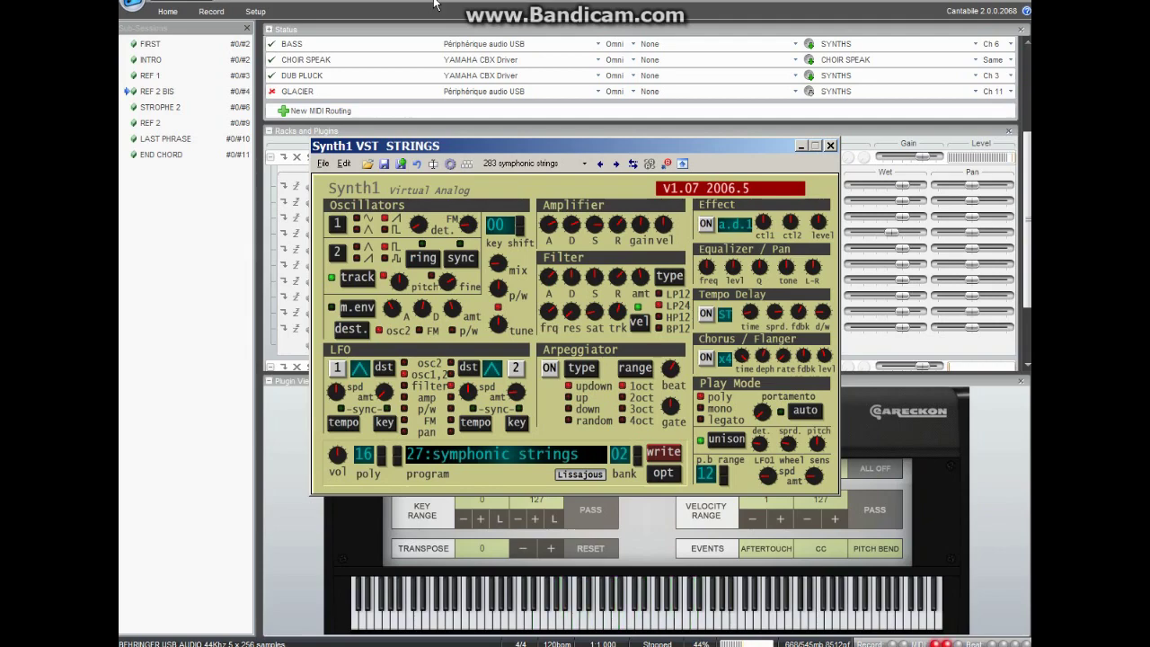
left_click(831, 145)
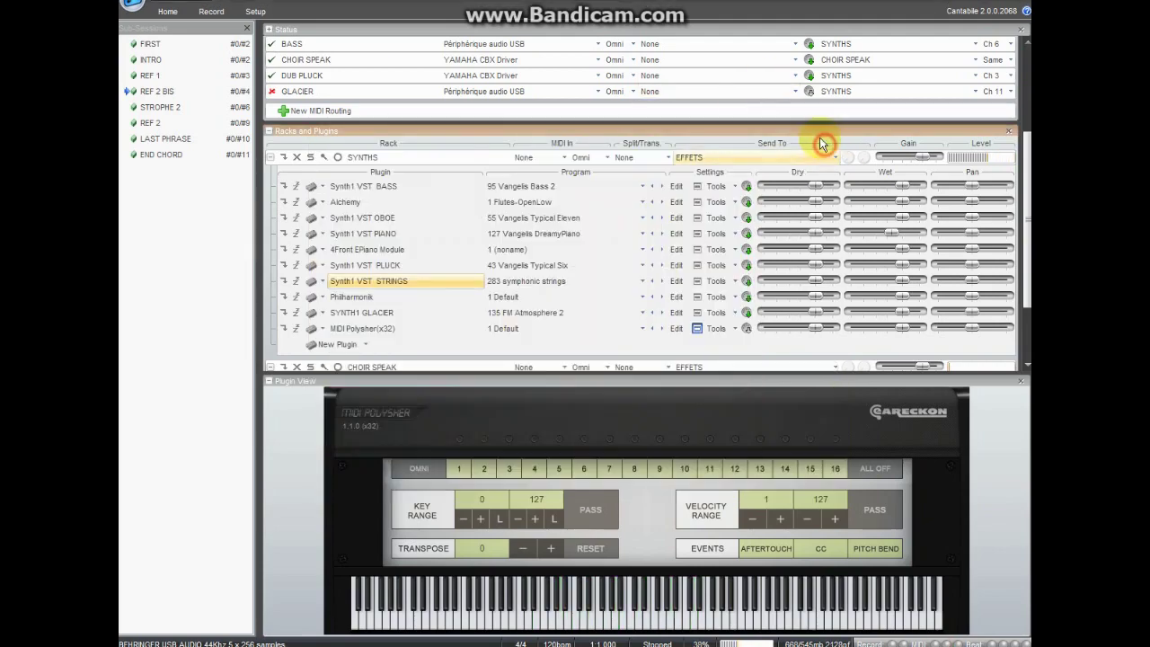
double_click(355, 297)
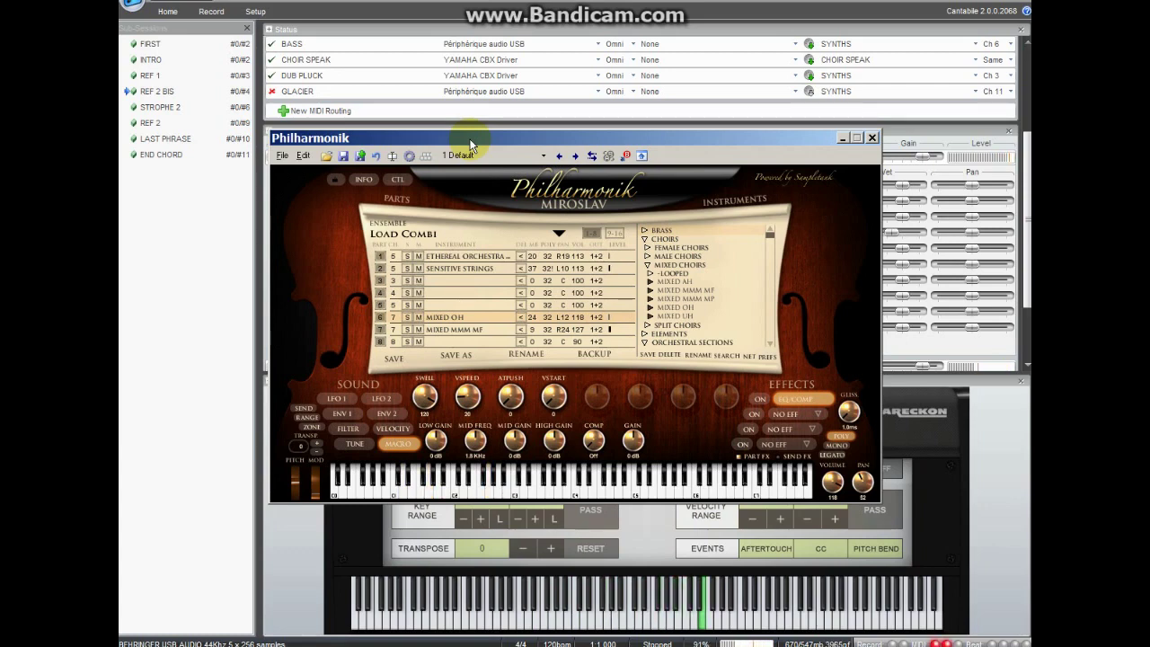
left_click(872, 137)
Inspect the SYNTH1 GLACIER plugin and its program bank, keep FM Atmosphere 2 selected, and close the editor
double_click(383, 320)
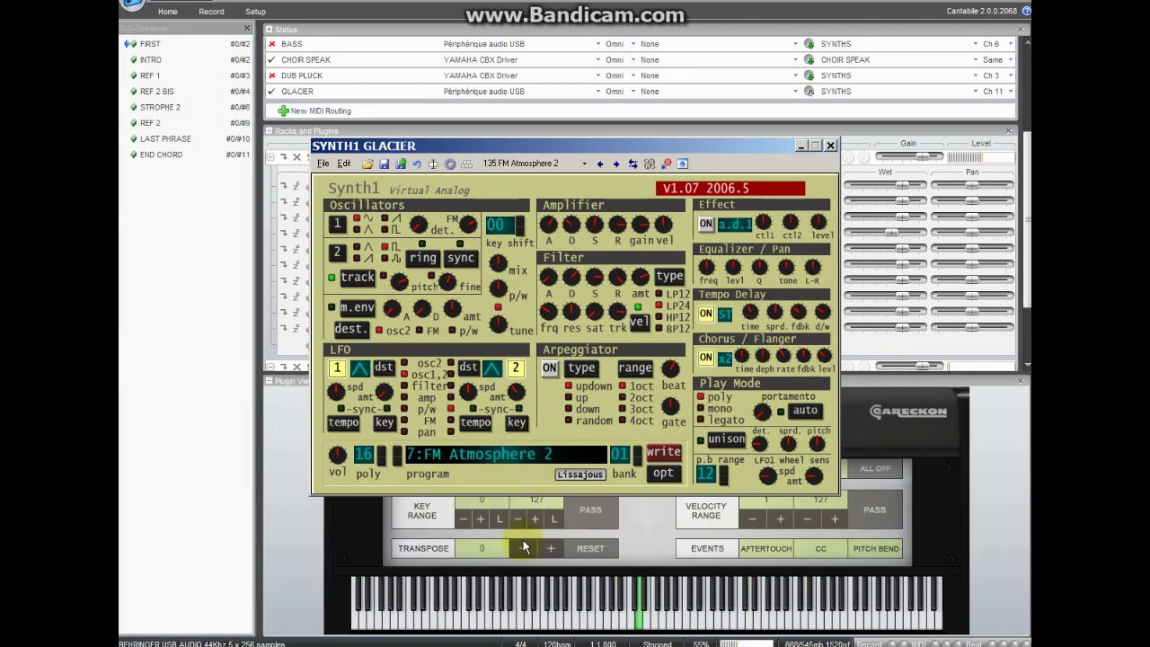
left_click(490, 456)
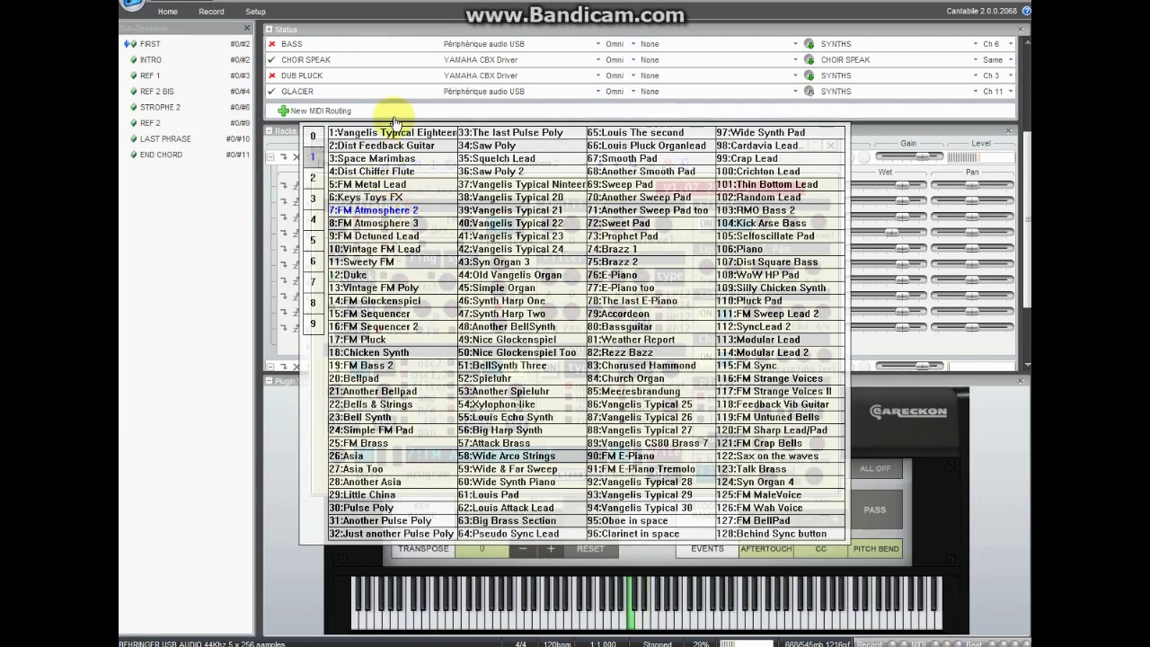
left_click(404, 212)
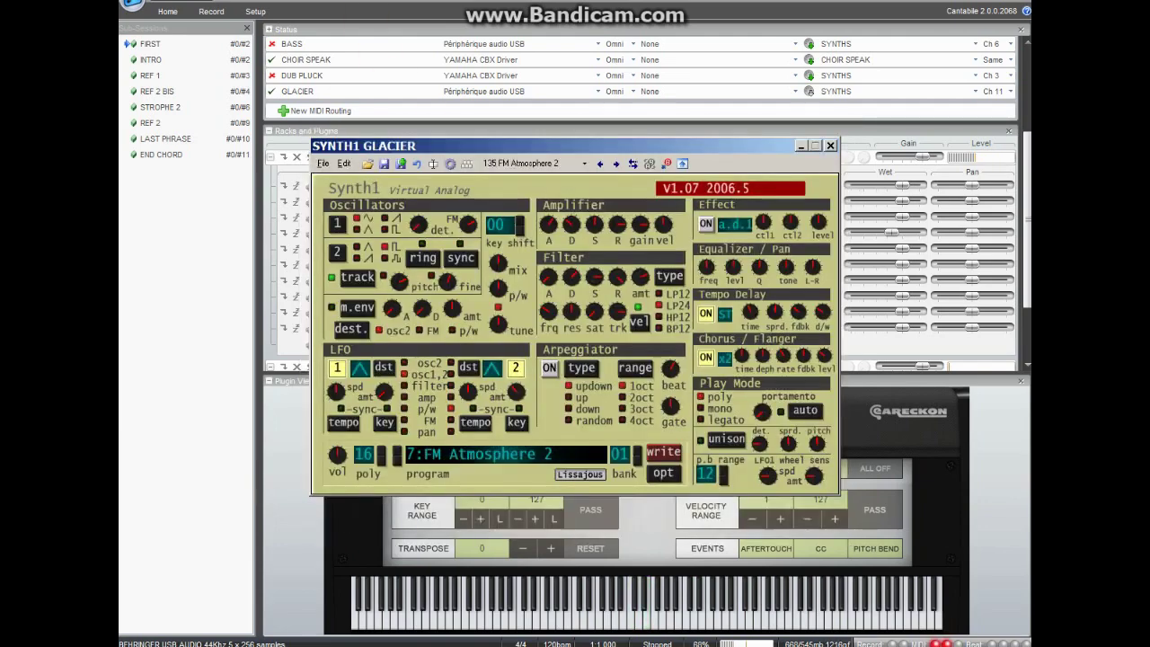
left_click(831, 145)
View MIDI Polysher(x32) in its own window, close it, and restore its docked display in an enlarged Plugin View
double_click(400, 329)
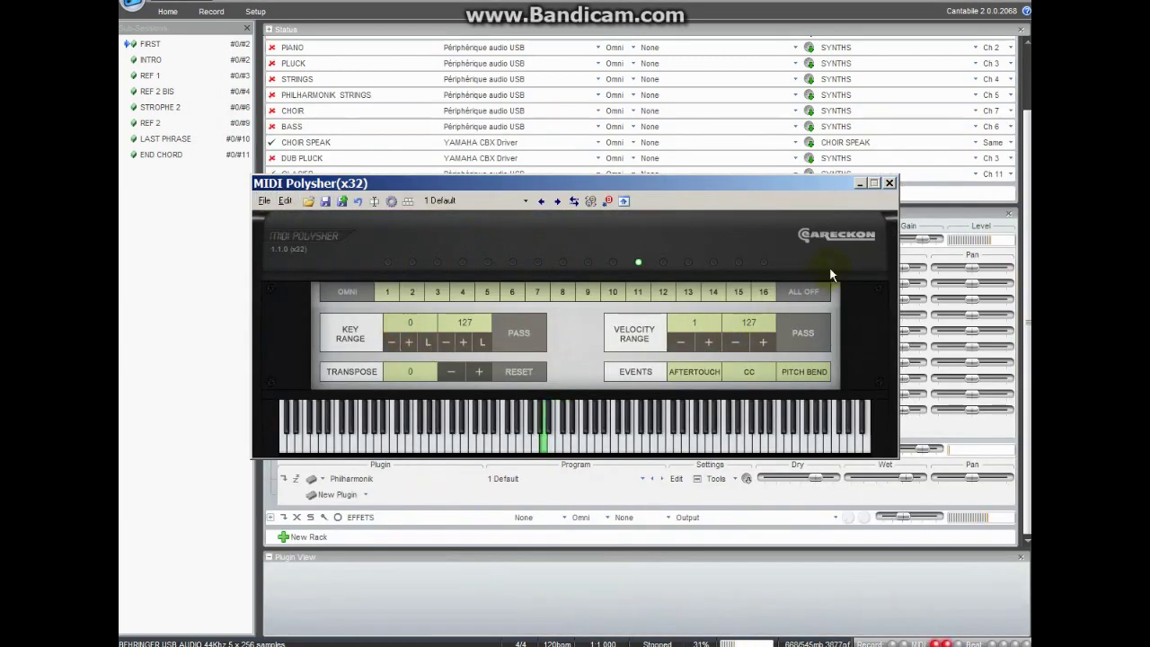
left_click(889, 183)
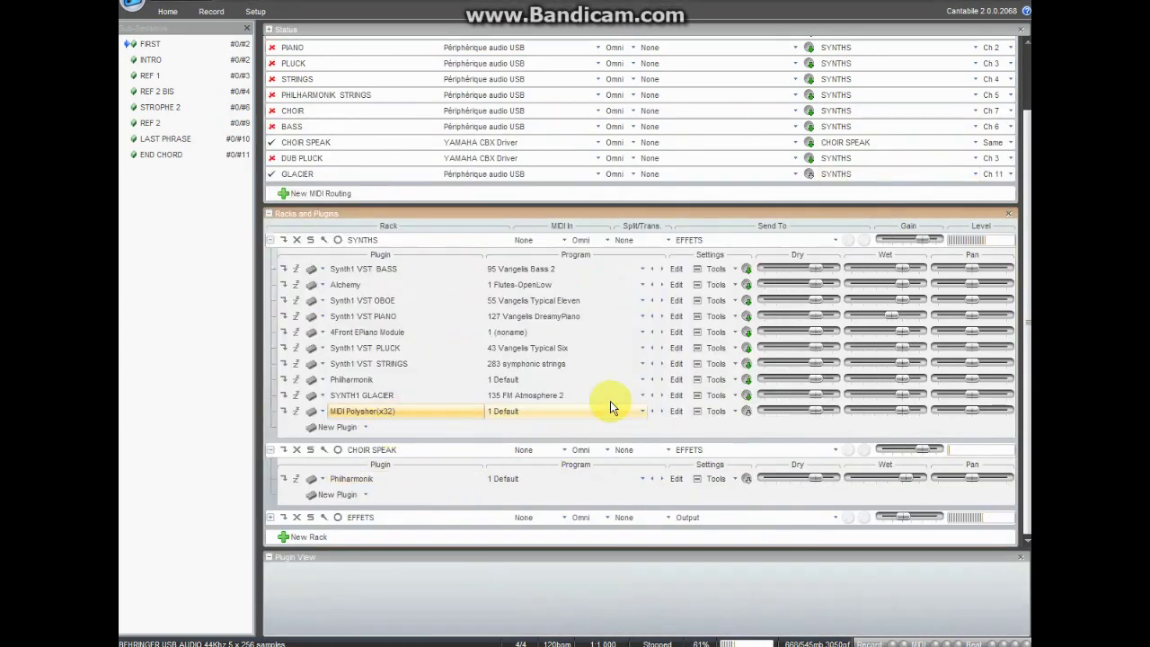
left_click(696, 411)
left_click_drag(626, 548, 617, 329)
Inspect the Philharmonik plugin in the CHOIR SPEAK rack to view its male choir parts, and close it
scroll(611, 290, "down", 5)
double_click(337, 302)
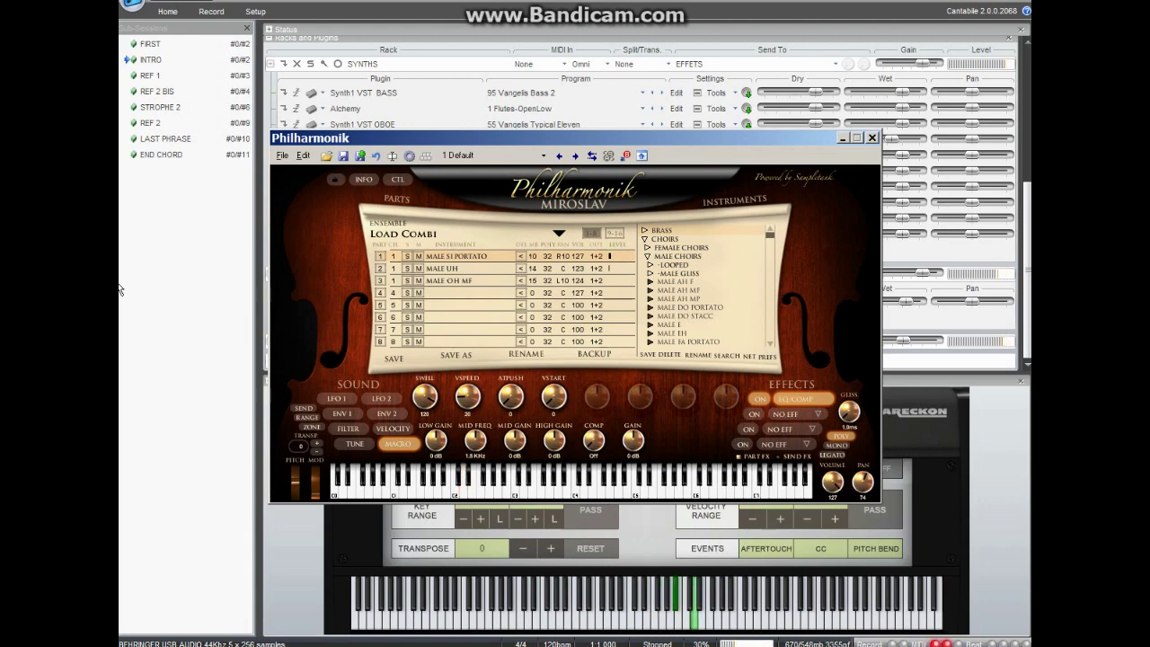
left_click(873, 137)
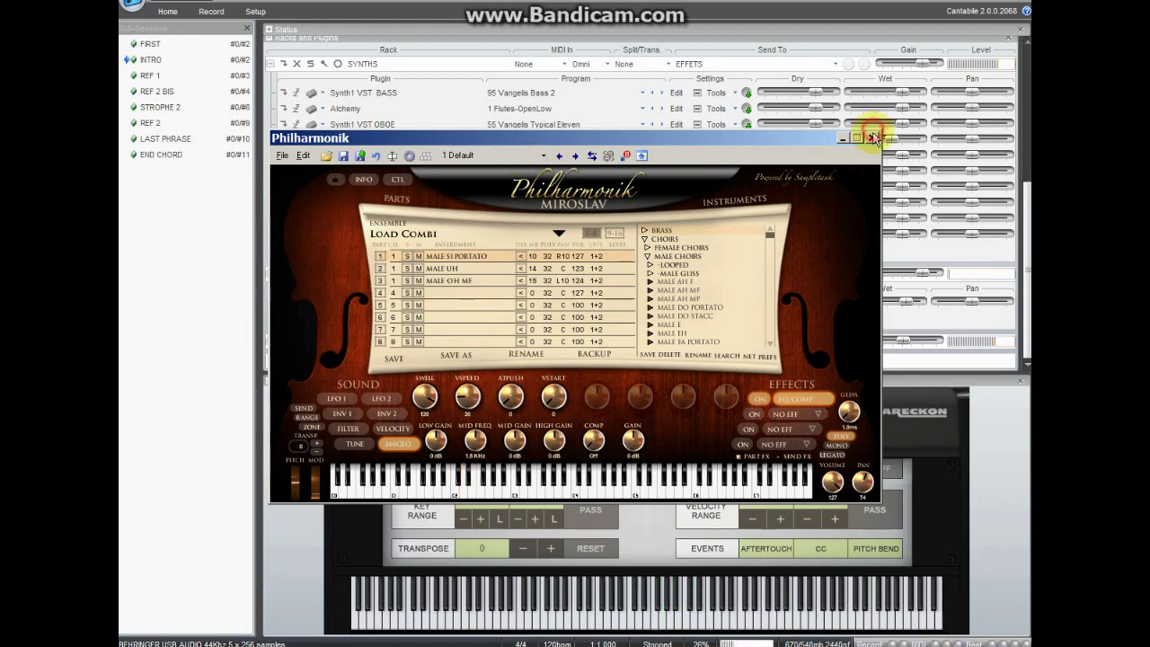